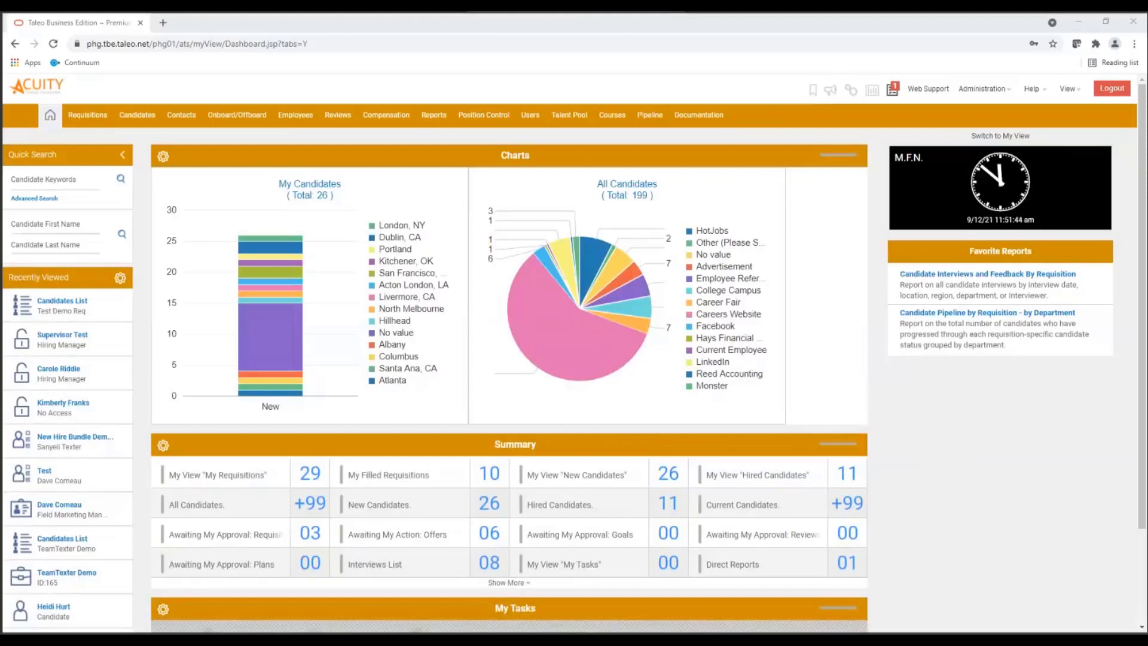
- In the organization's System & Email Settings, make sure hover Quick Views and Talent Cards are enabled, and save the settings
mouse_move(1010, 97)
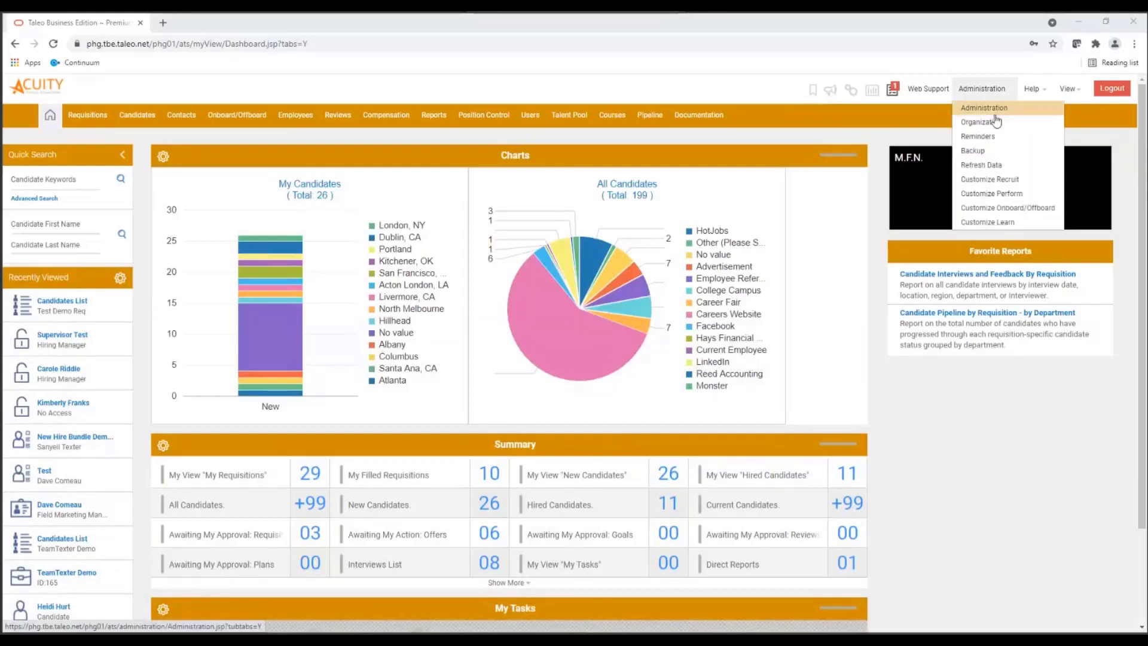
left_click(996, 121)
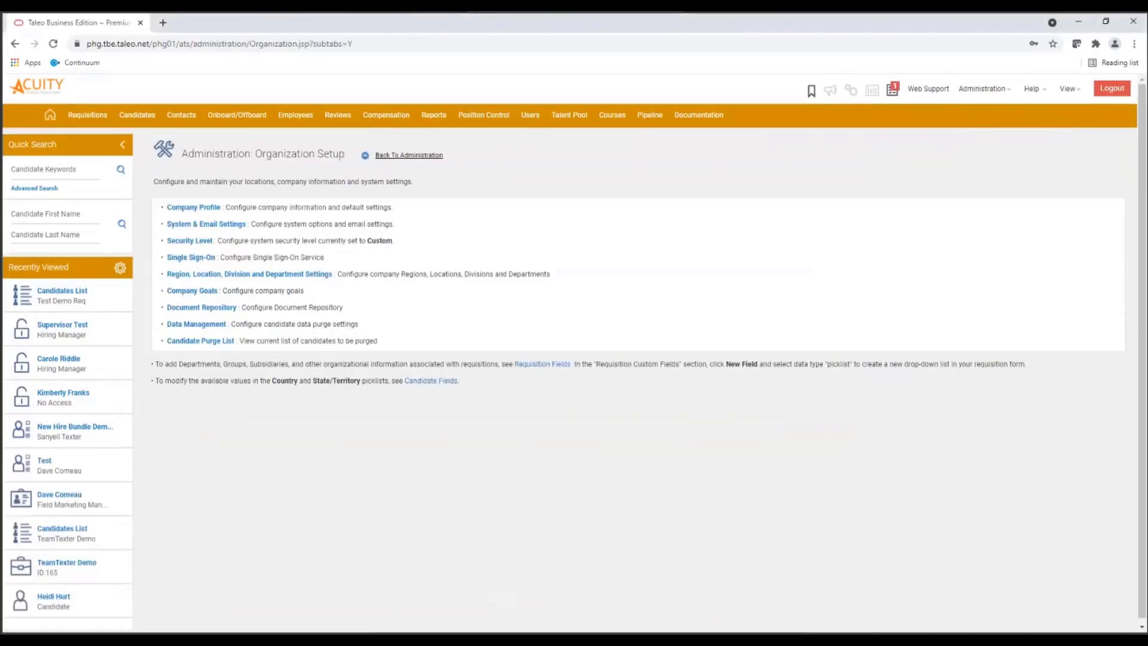
left_click(206, 227)
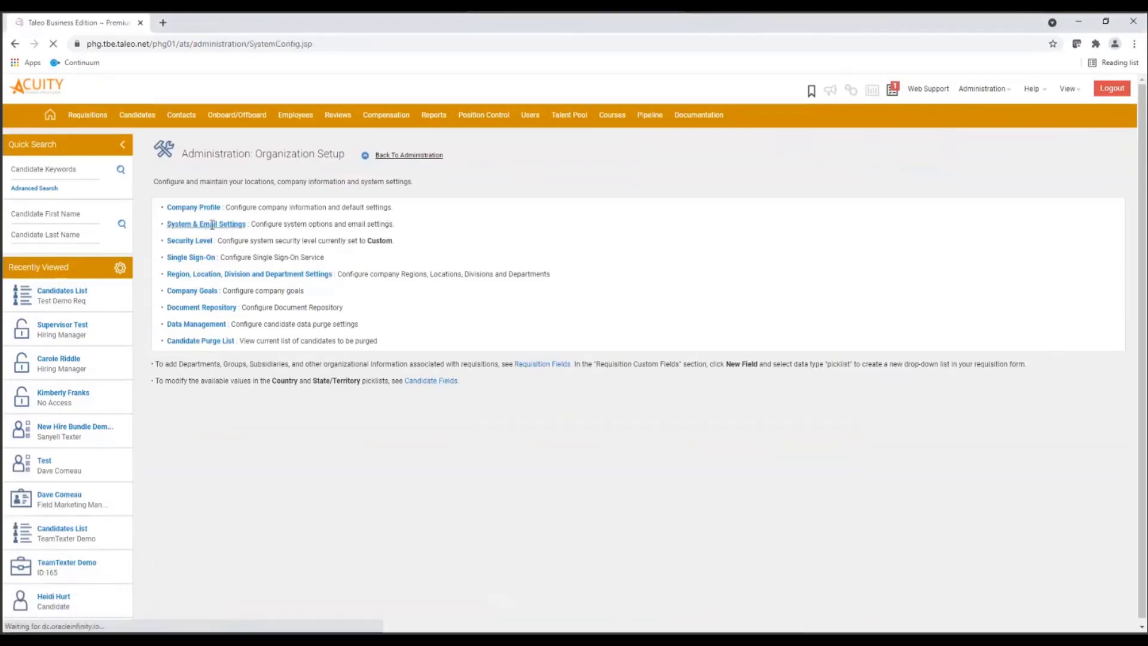
scroll(349, 258, "down", 10)
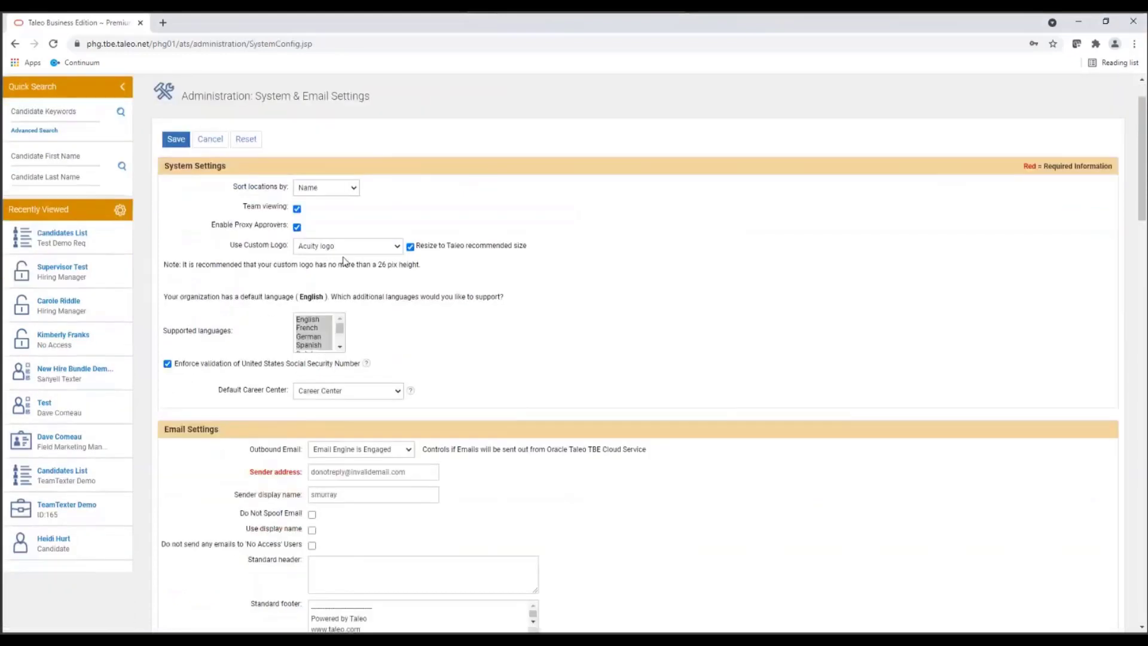
scroll(340, 262, "down", 3)
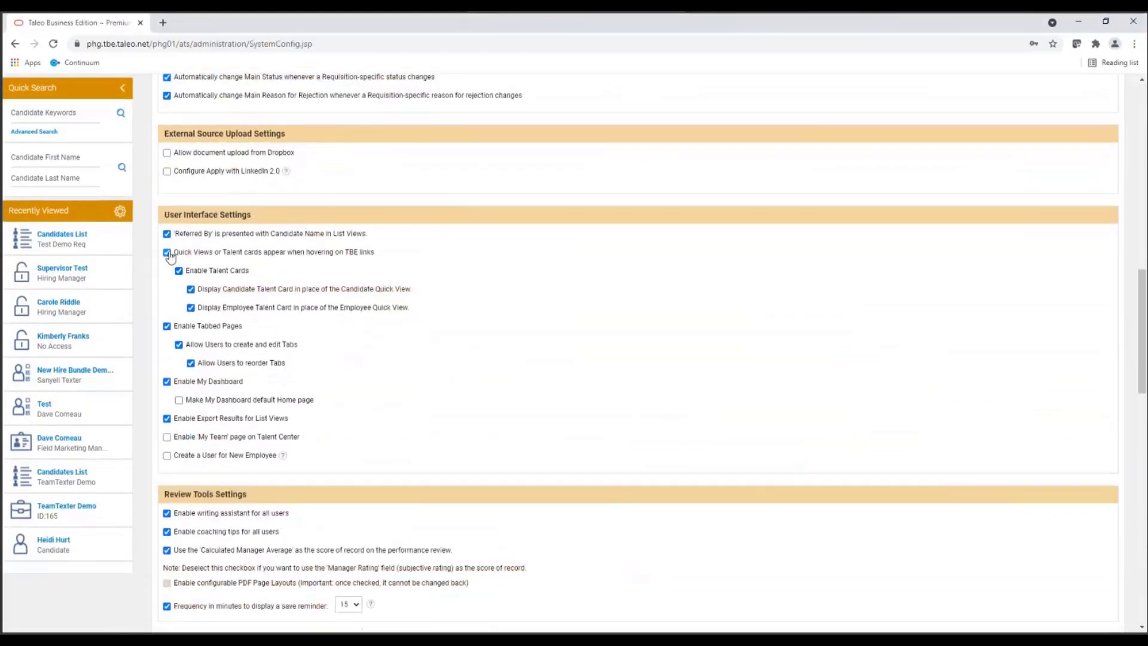
left_click(168, 253)
left_click(167, 254)
left_click(179, 272)
scroll(169, 267, "up", 4)
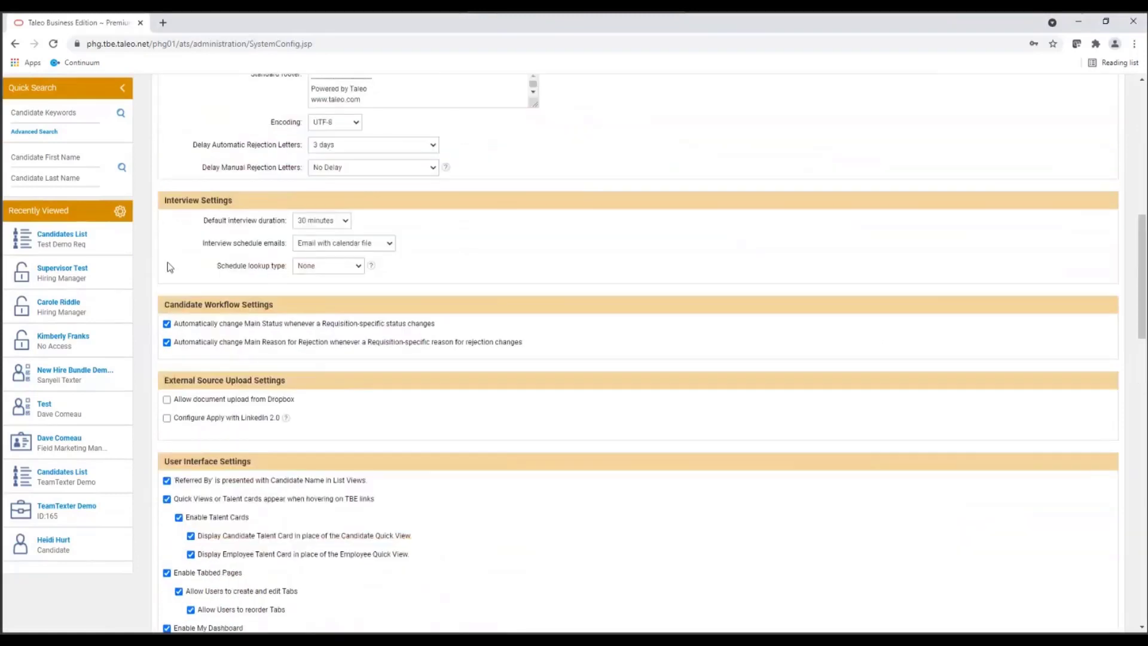
scroll(167, 261, "up", 10)
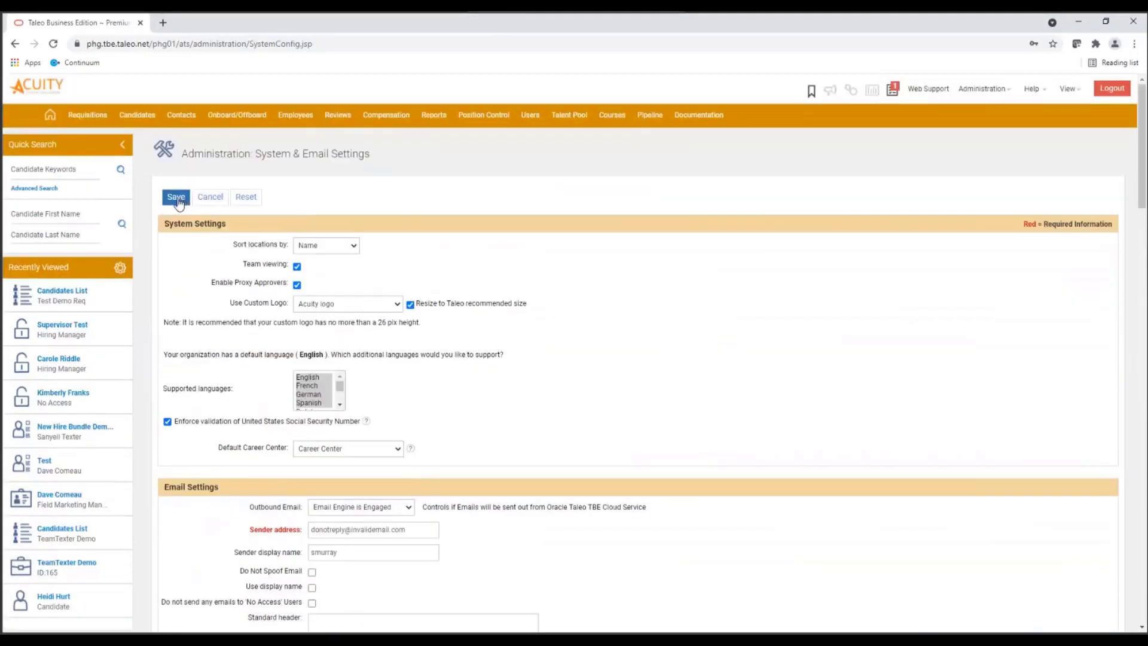
left_click(176, 198)
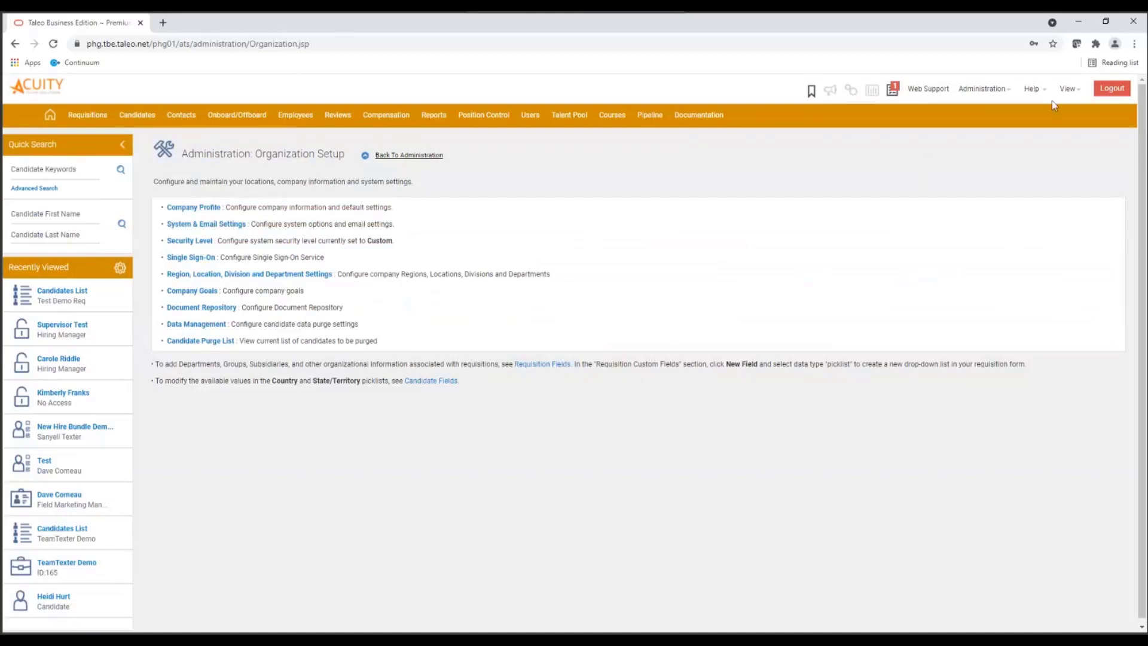
- Edit the Candidate Talent Card in the Recruit customization settings and make Contact Information its default tab
mouse_move(1002, 94)
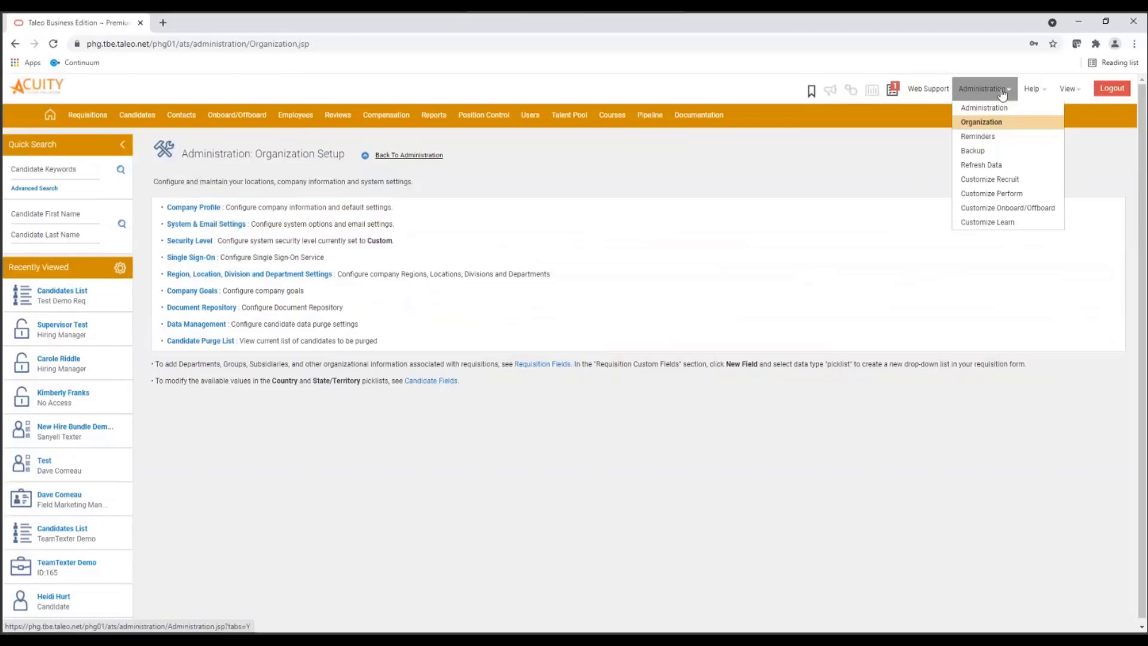
left_click(995, 179)
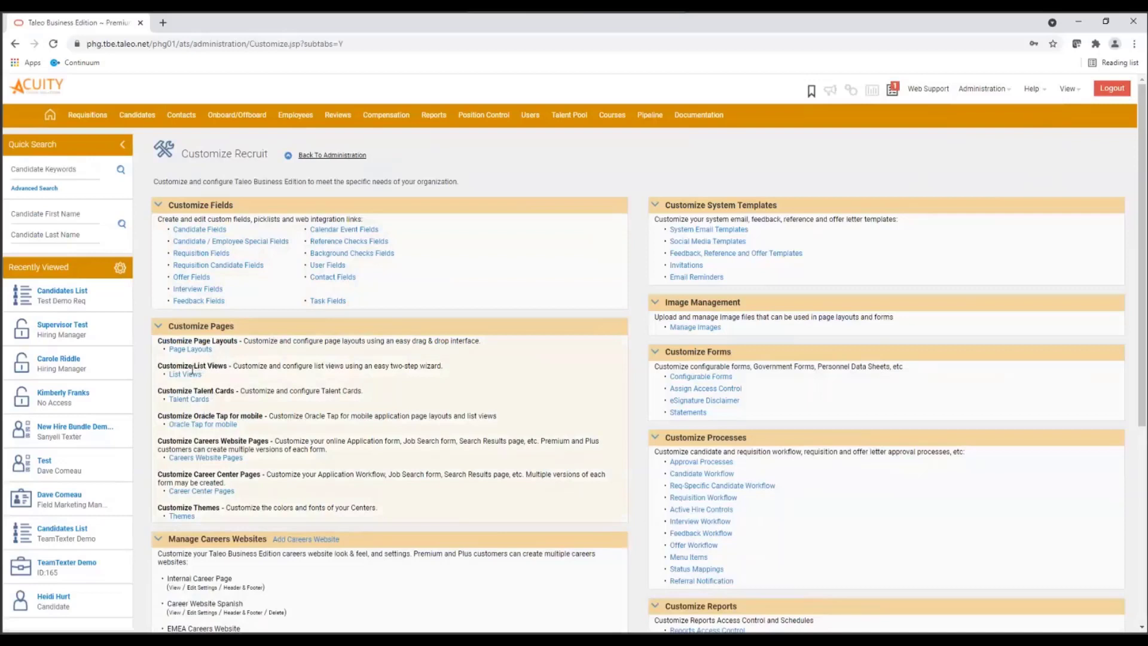
left_click(190, 400)
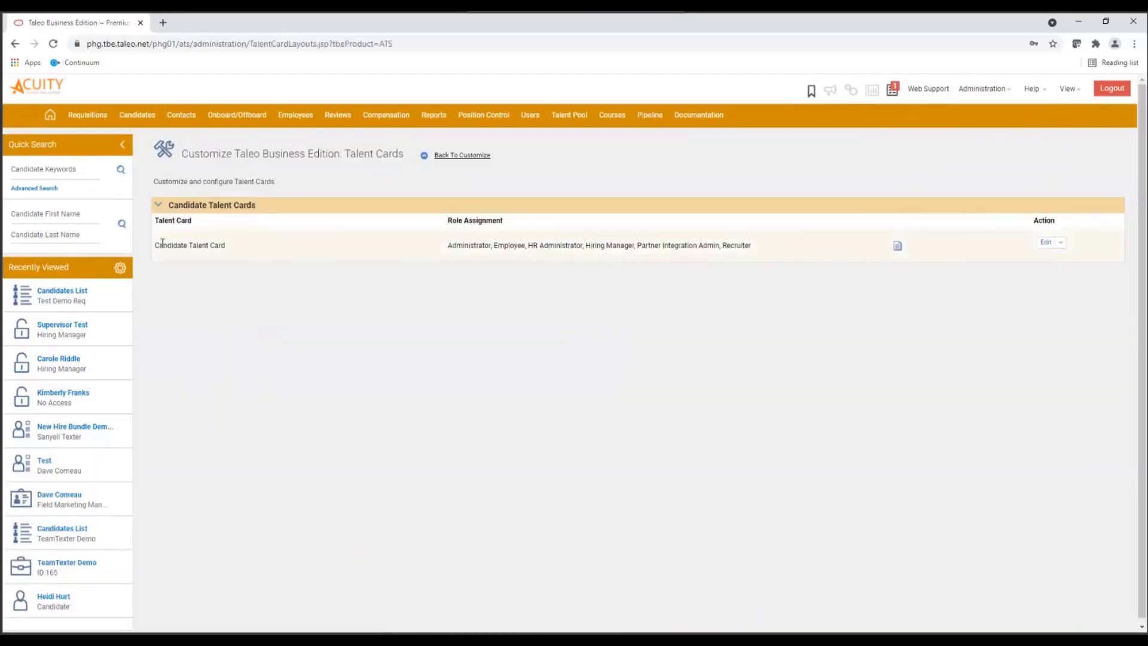
left_click_drag(155, 250, 227, 246)
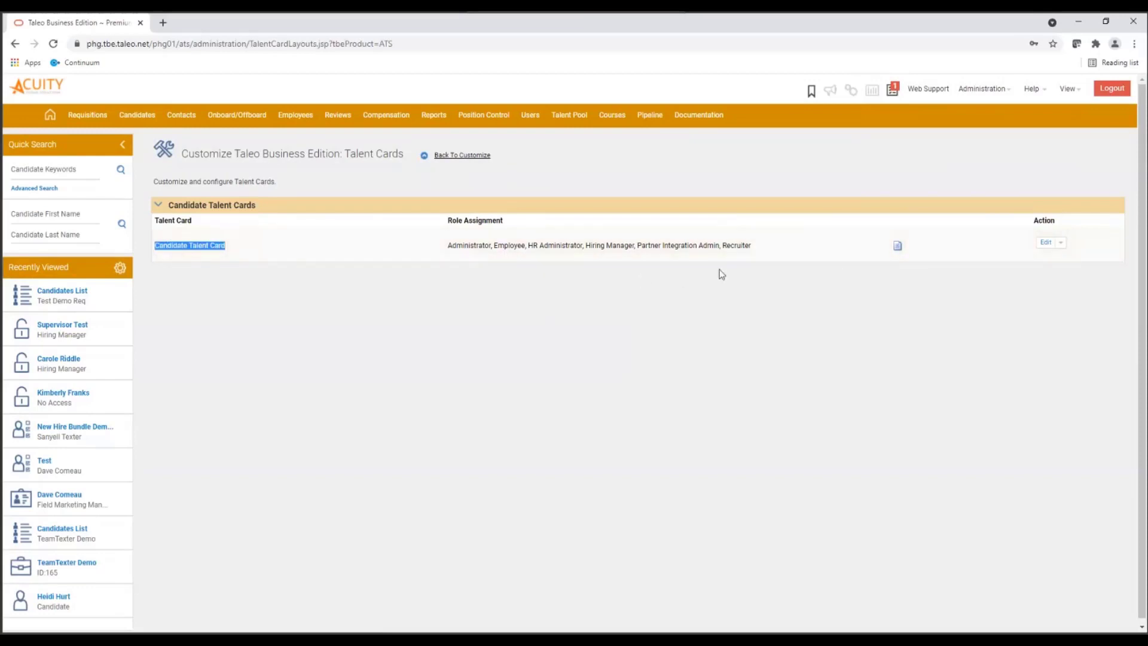
left_click(1047, 250)
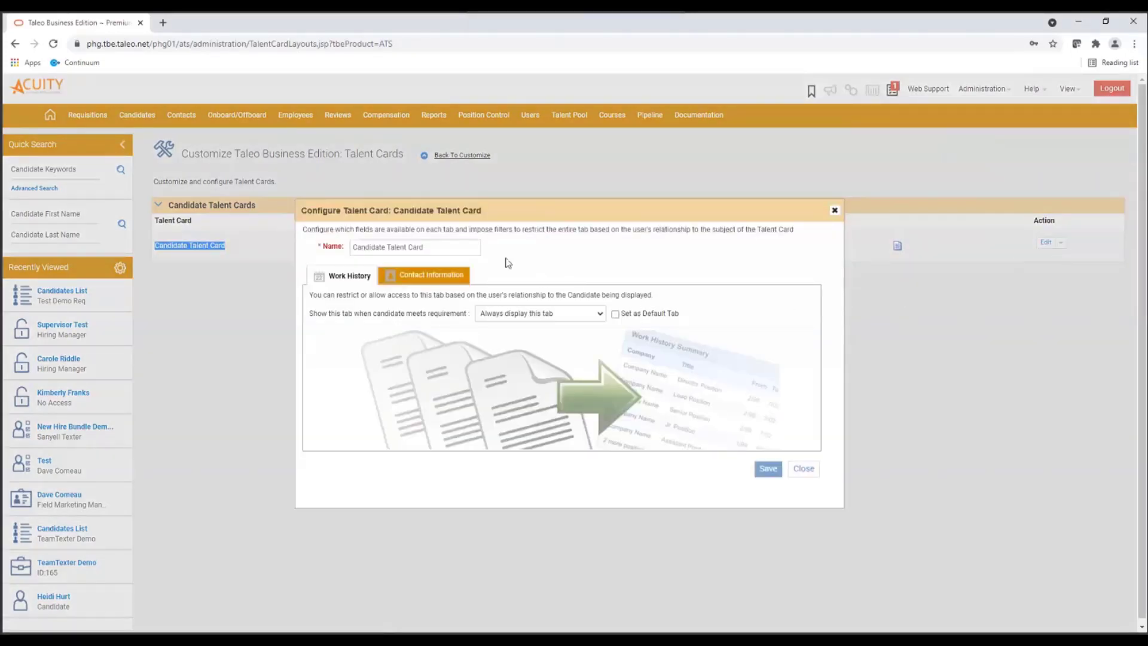
left_click(451, 247)
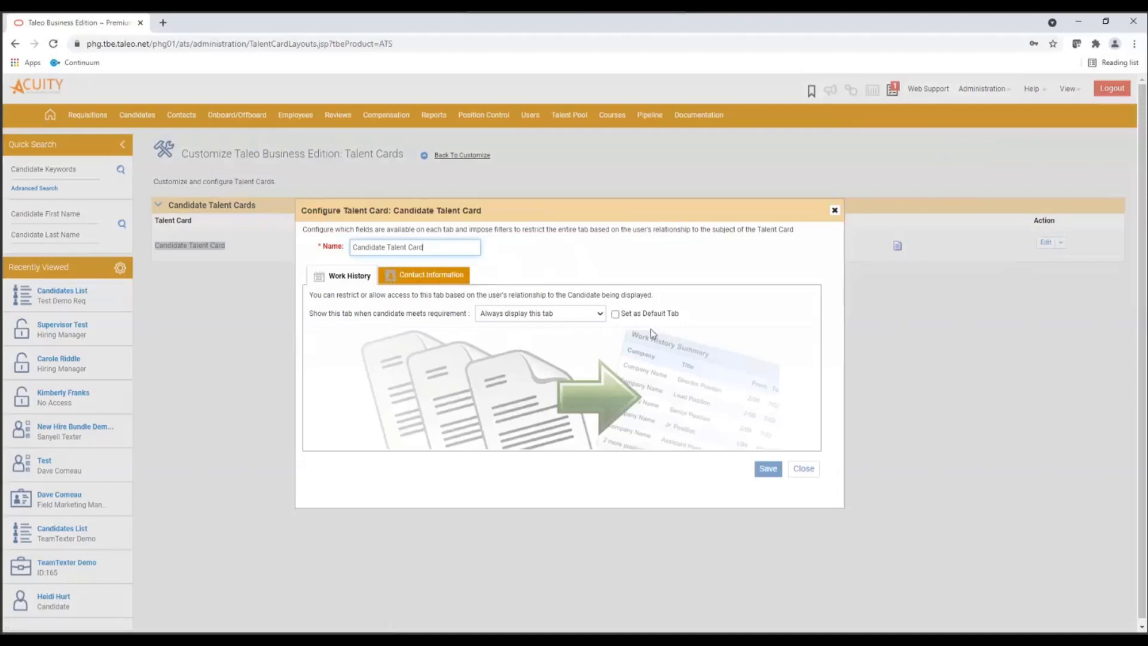
left_click(453, 280)
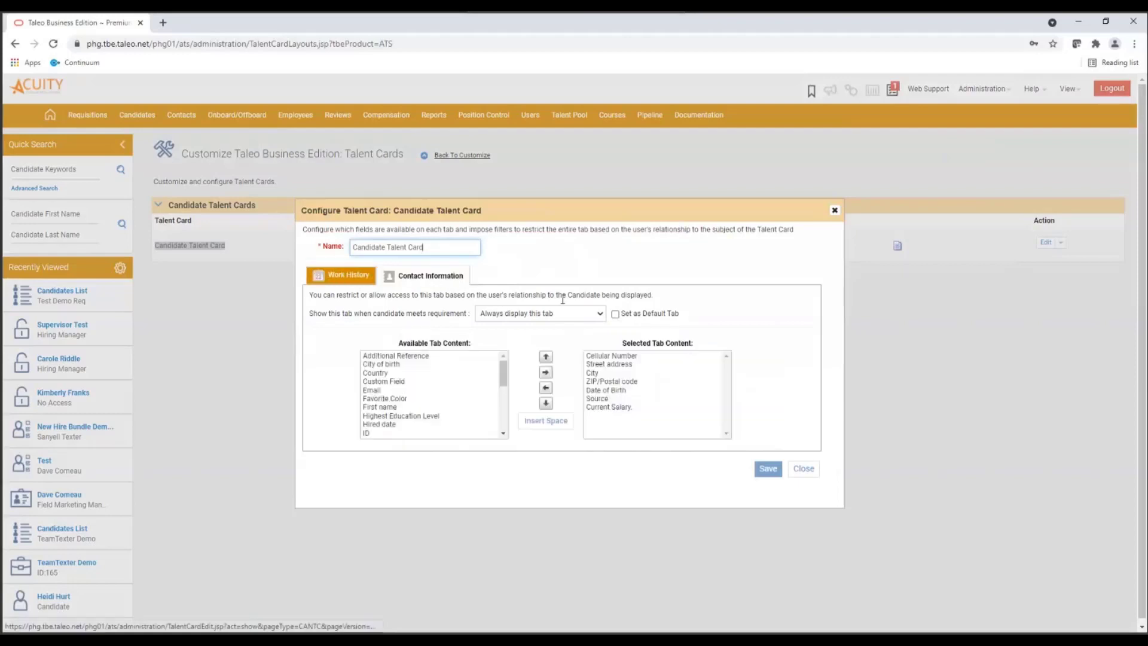
left_click(615, 315)
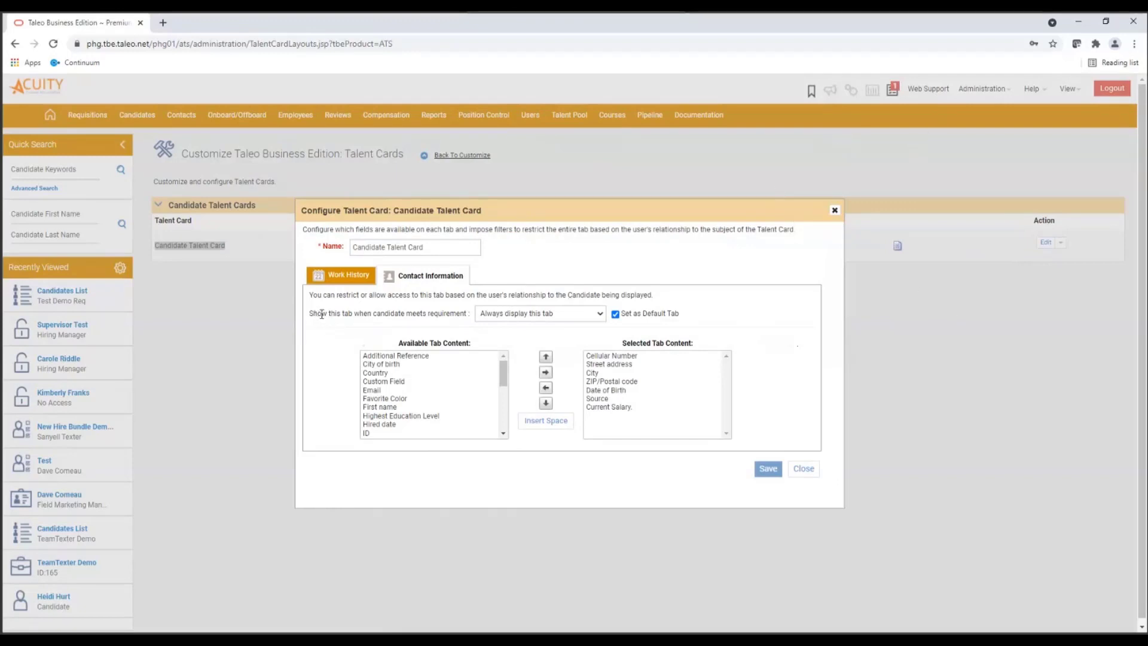
- Review the display requirement options and content of the card's Contact Information and Work History tabs, and close the configuration
left_click(598, 315)
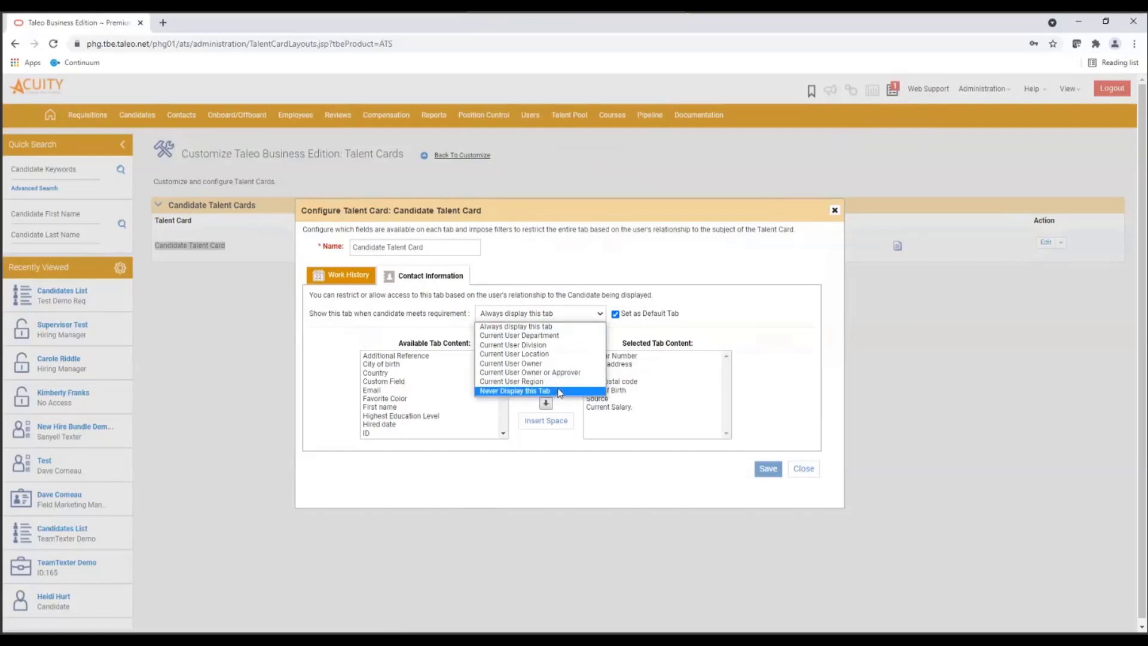
left_click(708, 285)
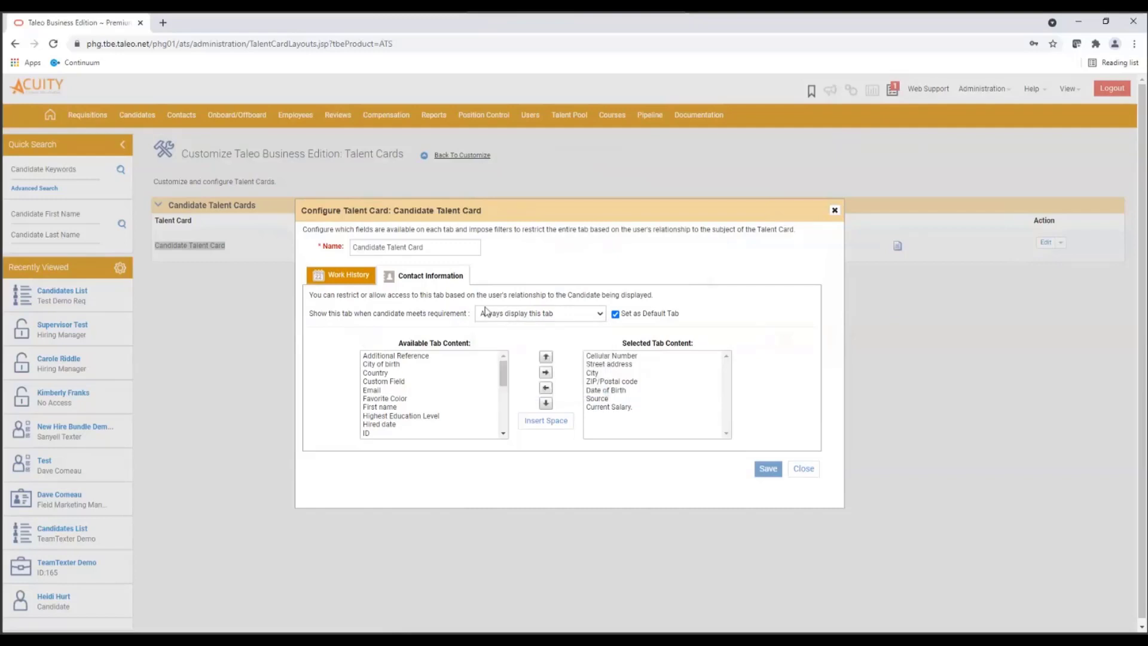
left_click(361, 279)
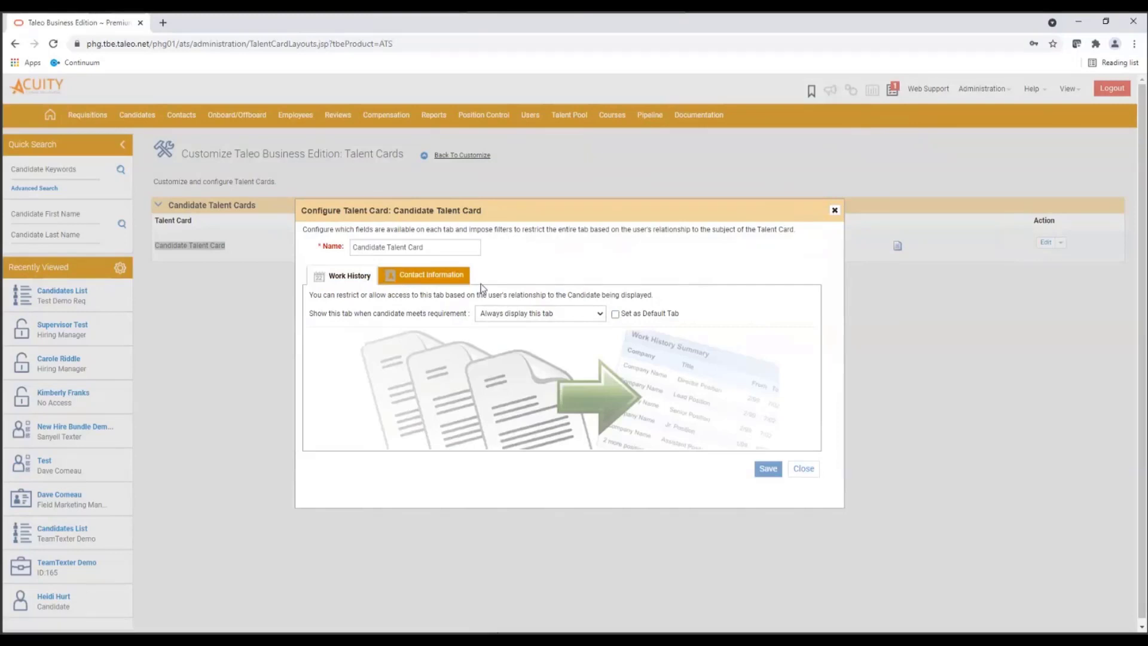
left_click(435, 277)
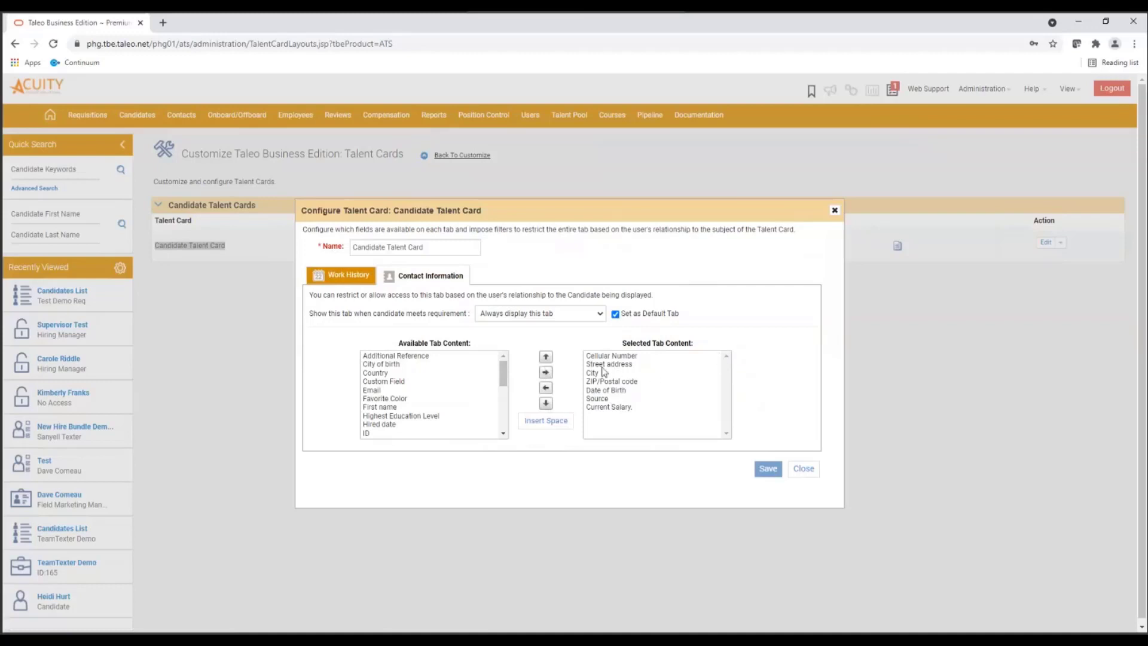
left_click(351, 273)
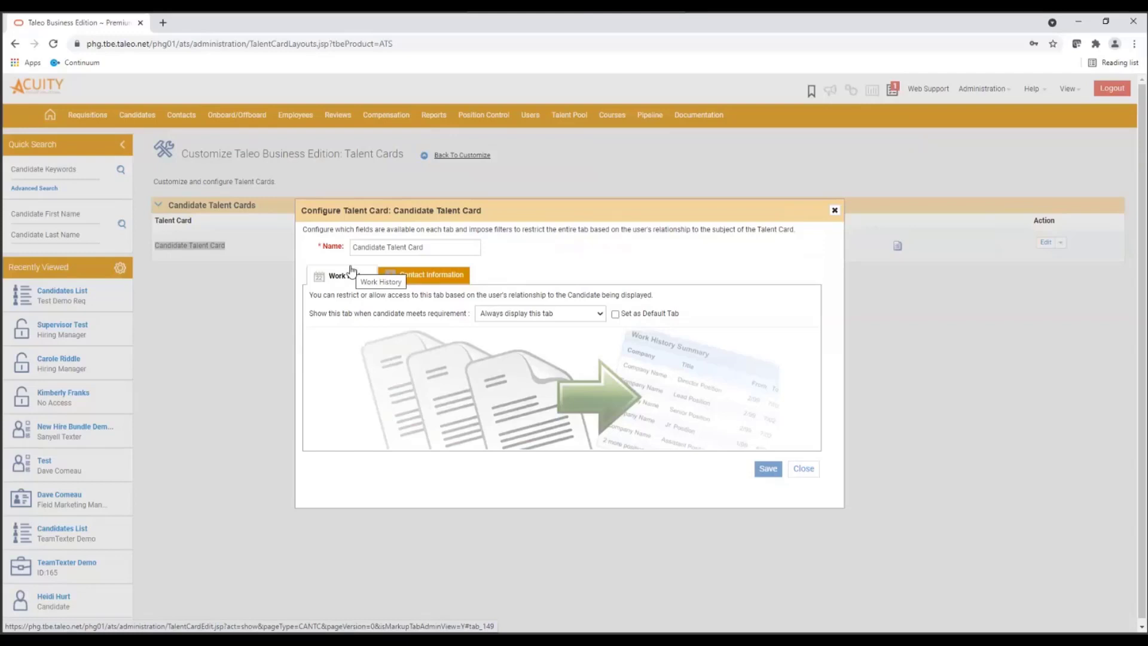
left_click(553, 314)
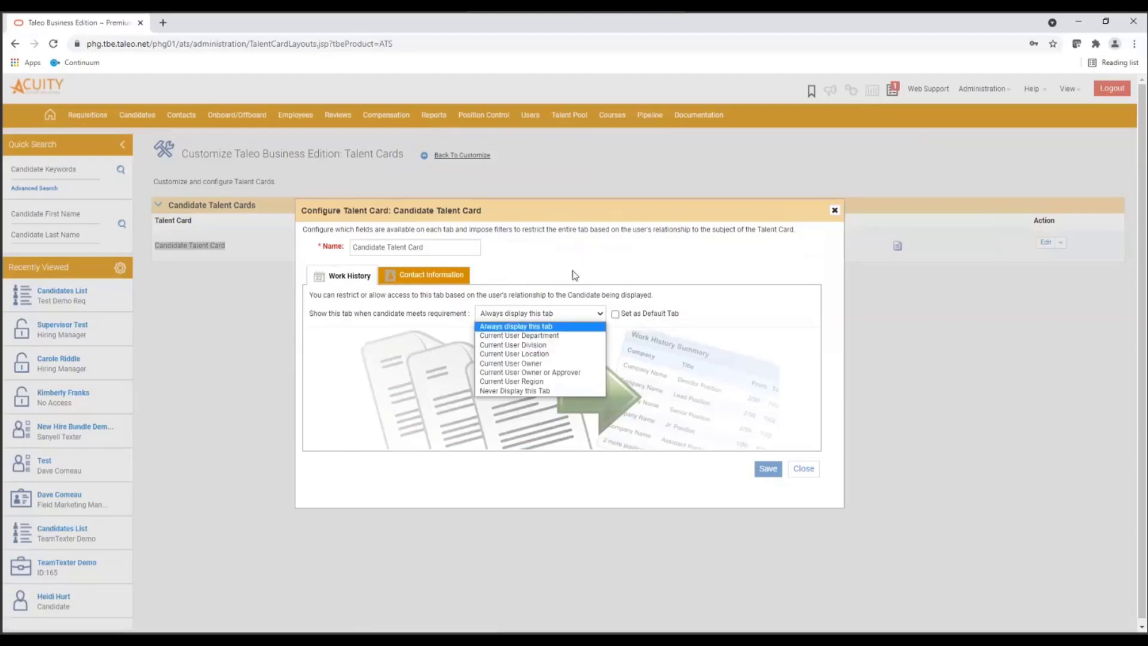
left_click(468, 421)
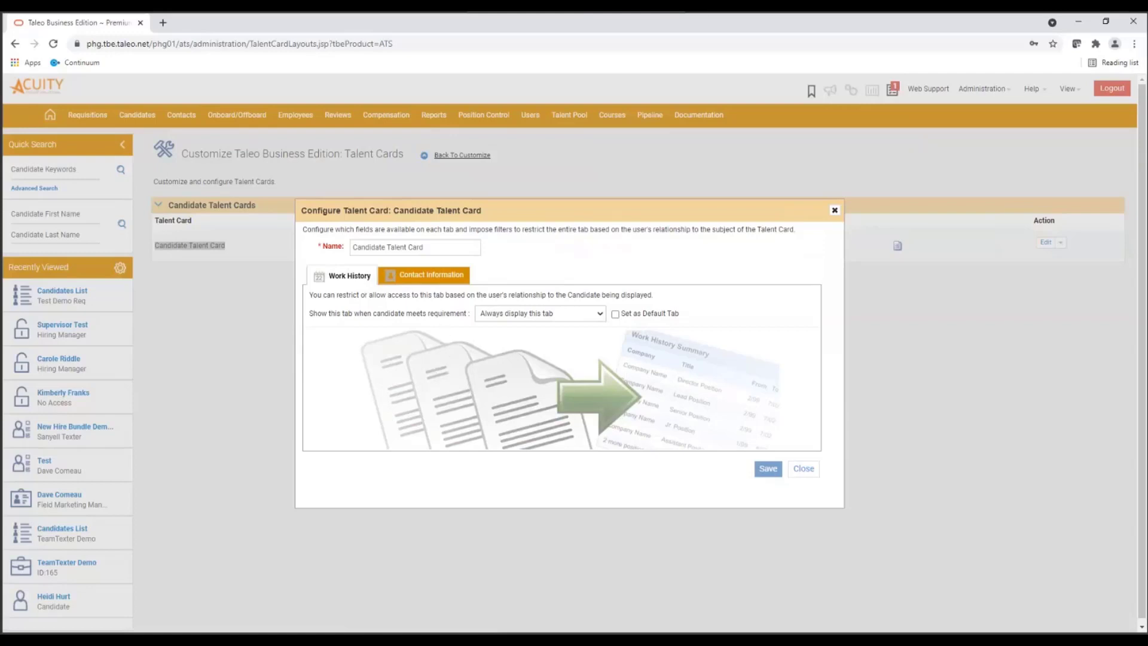
left_click(801, 469)
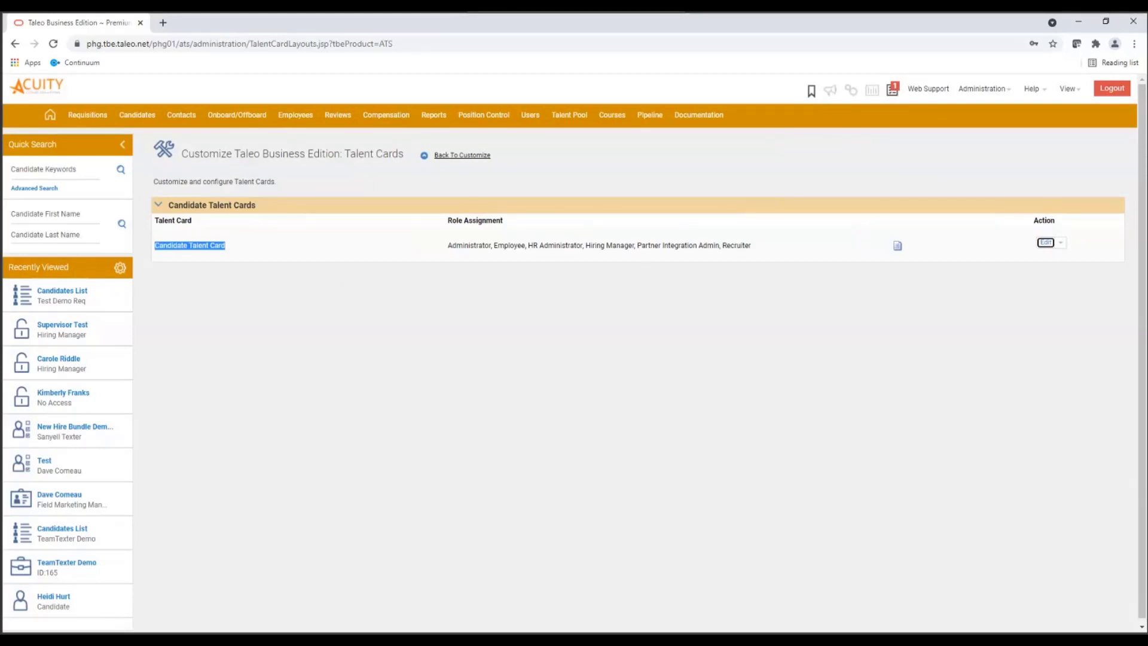
- Start a new version of the Candidate Talent Card to view its display requirement options, and discard it
left_click(1061, 243)
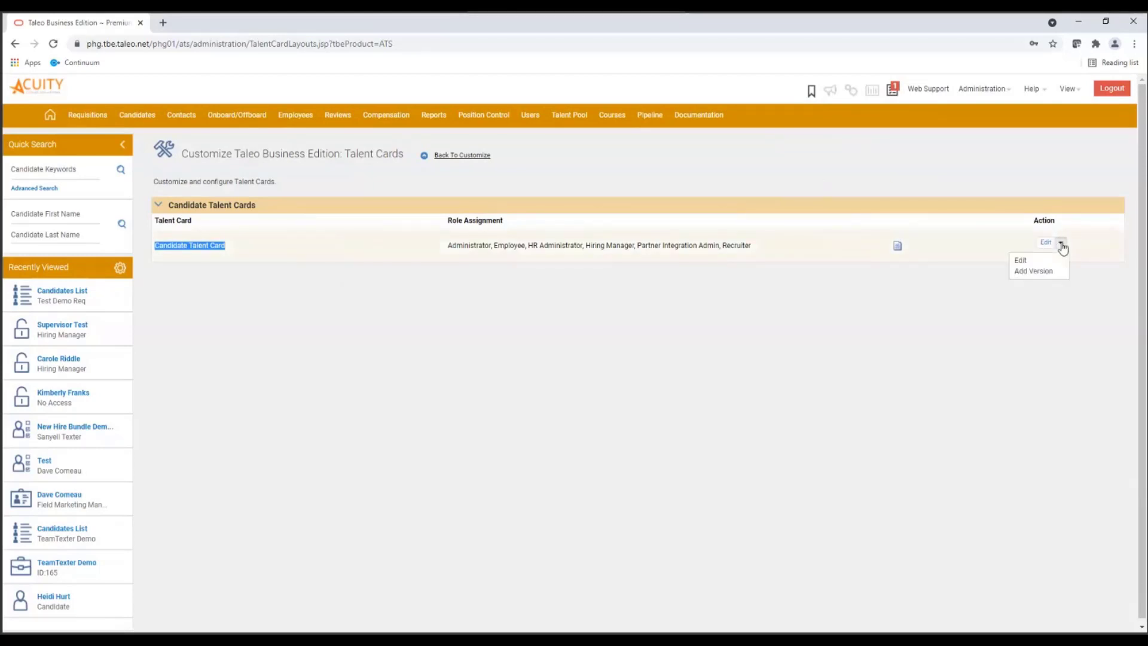
left_click(1040, 273)
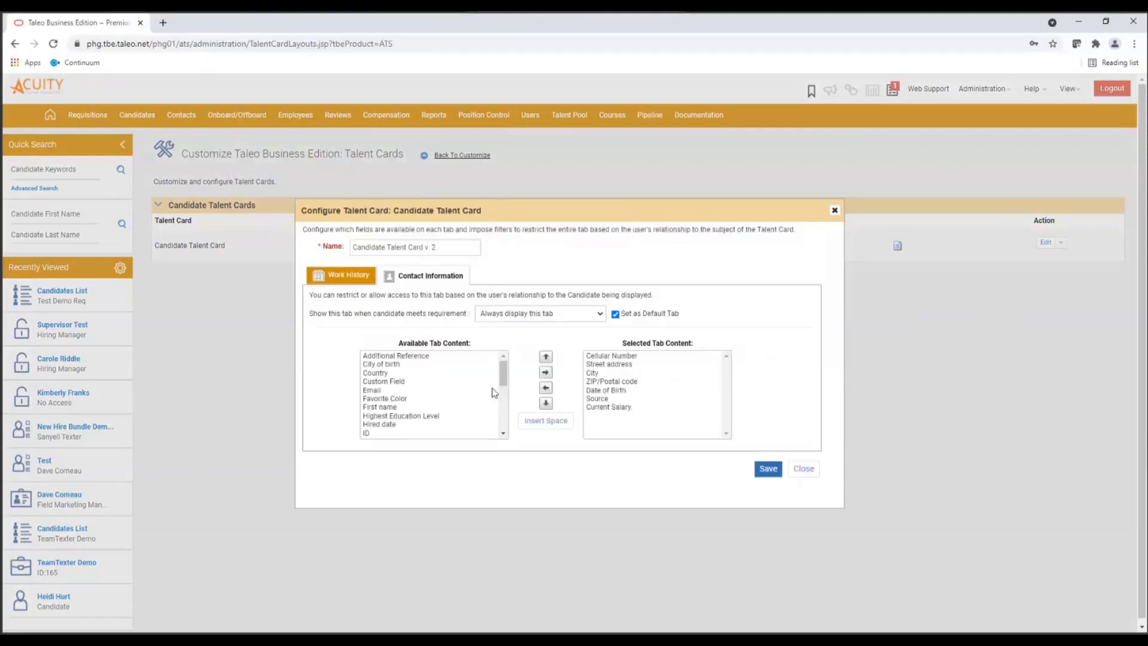
left_click(591, 317)
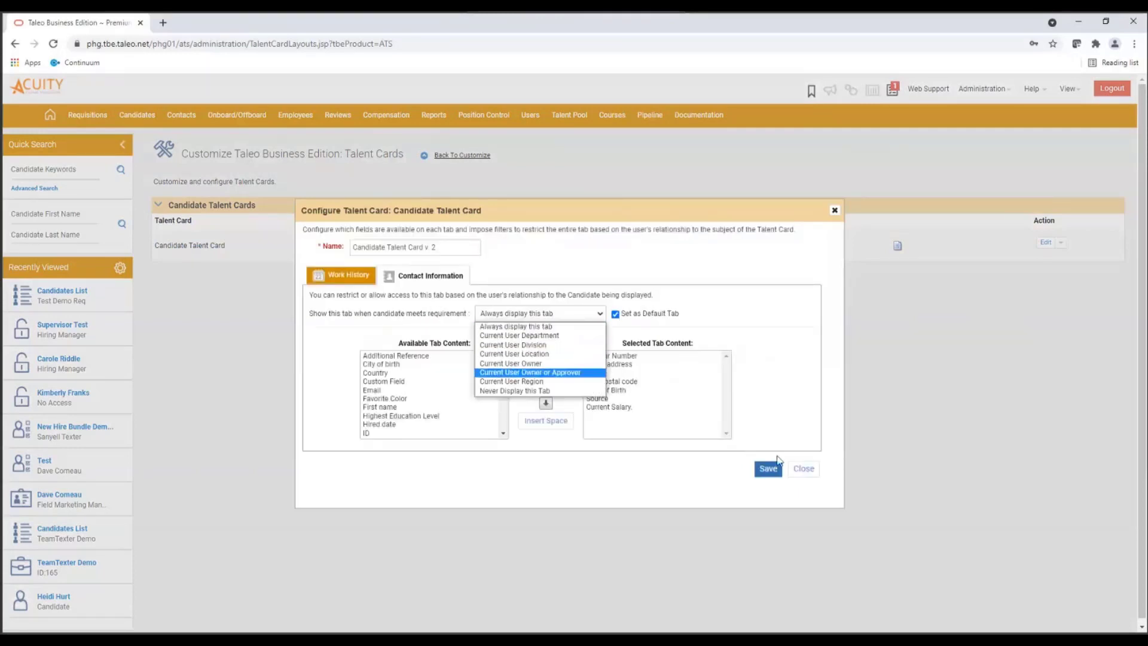
left_click(803, 469)
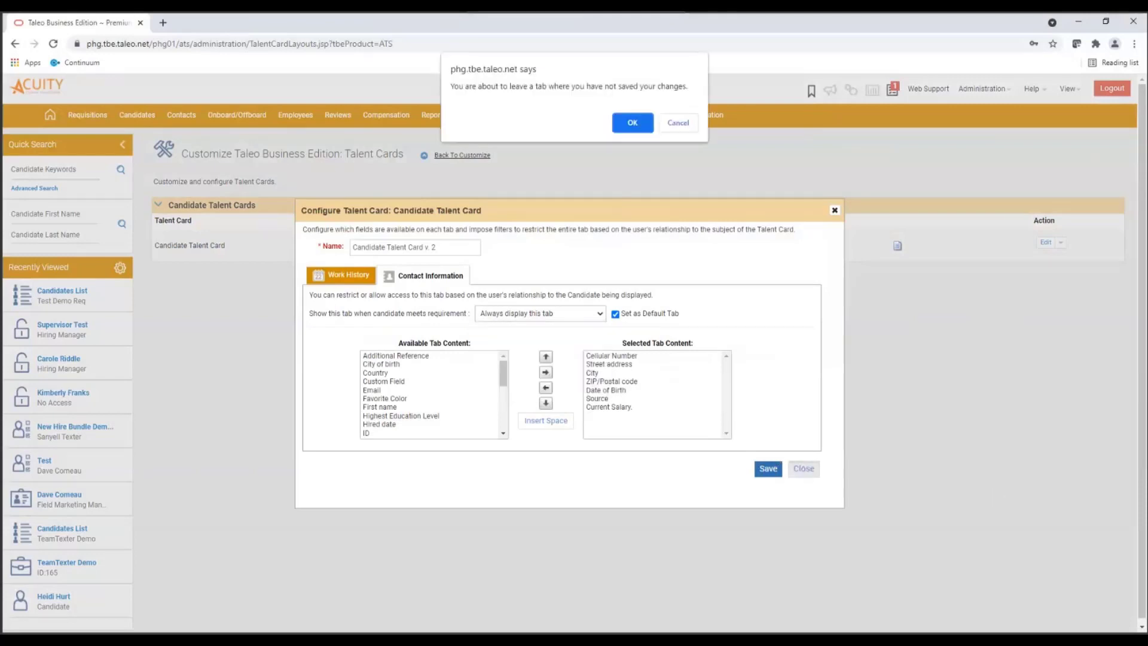
left_click(635, 123)
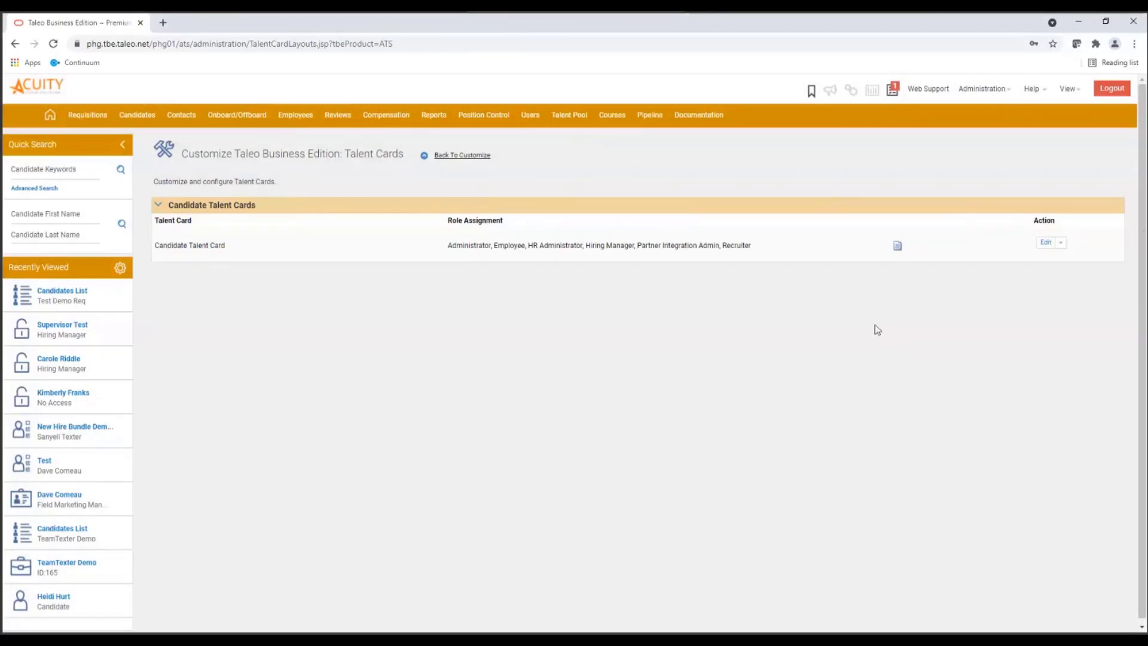
- Check which candidate talent cards can be assigned to the Administrator role, and leave the assignment without saving
mouse_move(539, 120)
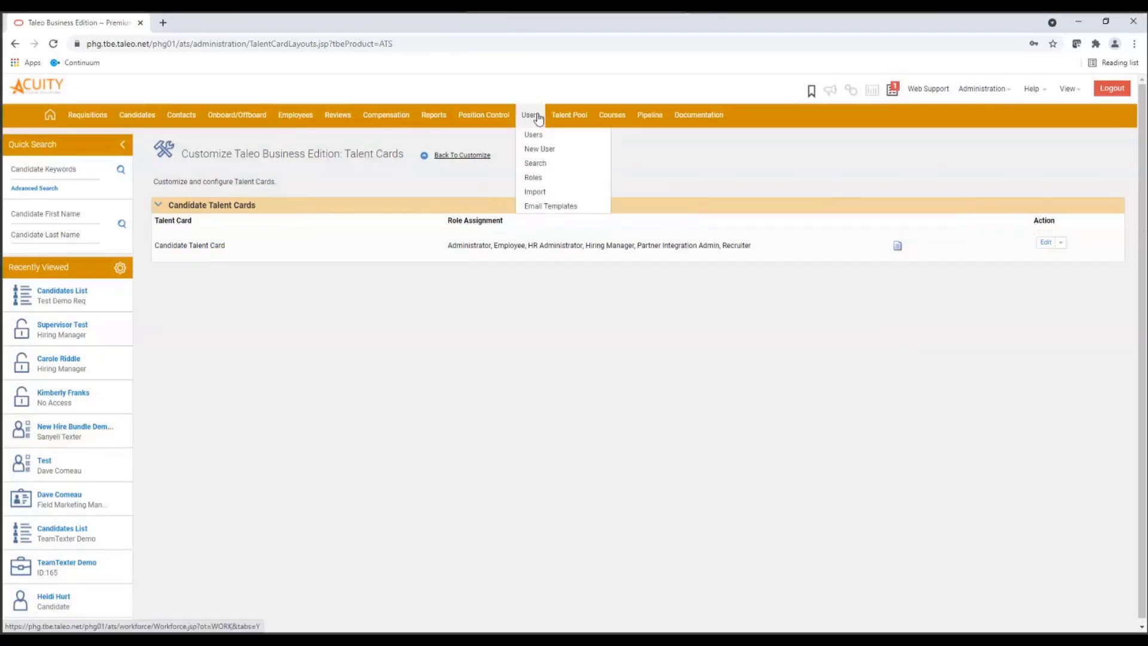
left_click(535, 182)
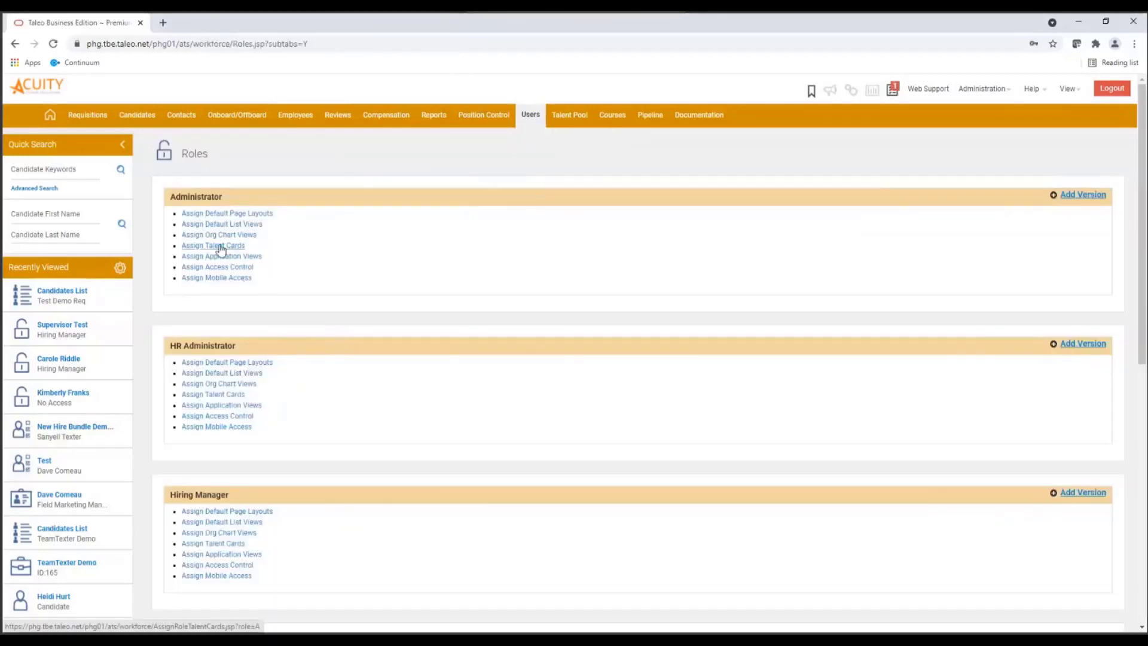
left_click(240, 279)
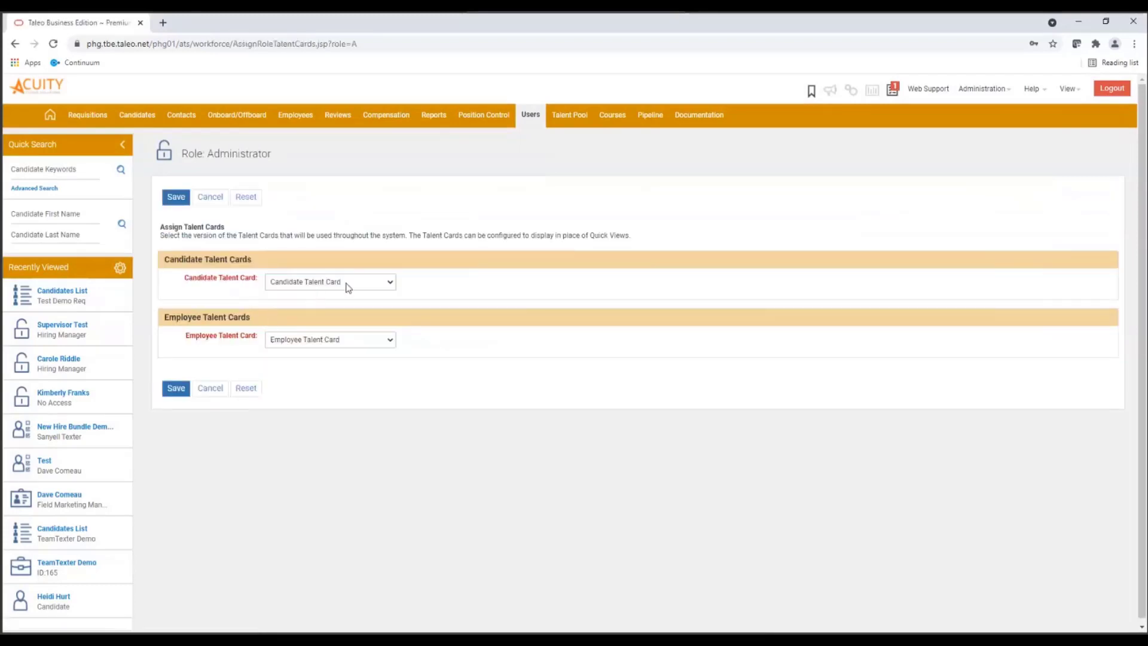
left_click(376, 286)
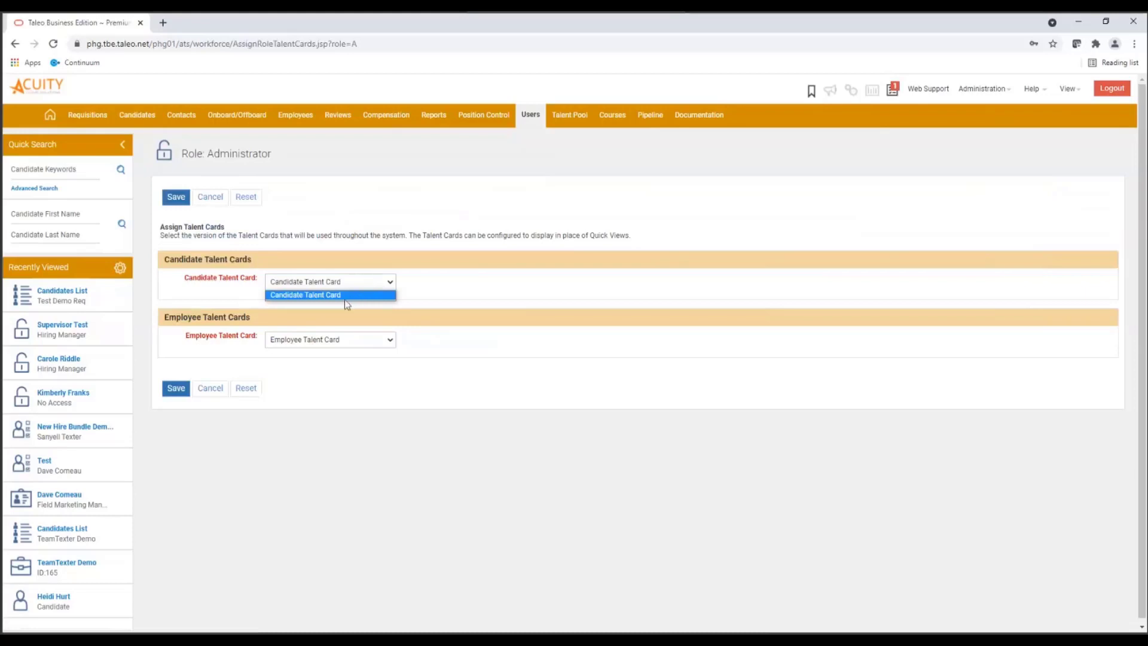
left_click(216, 390)
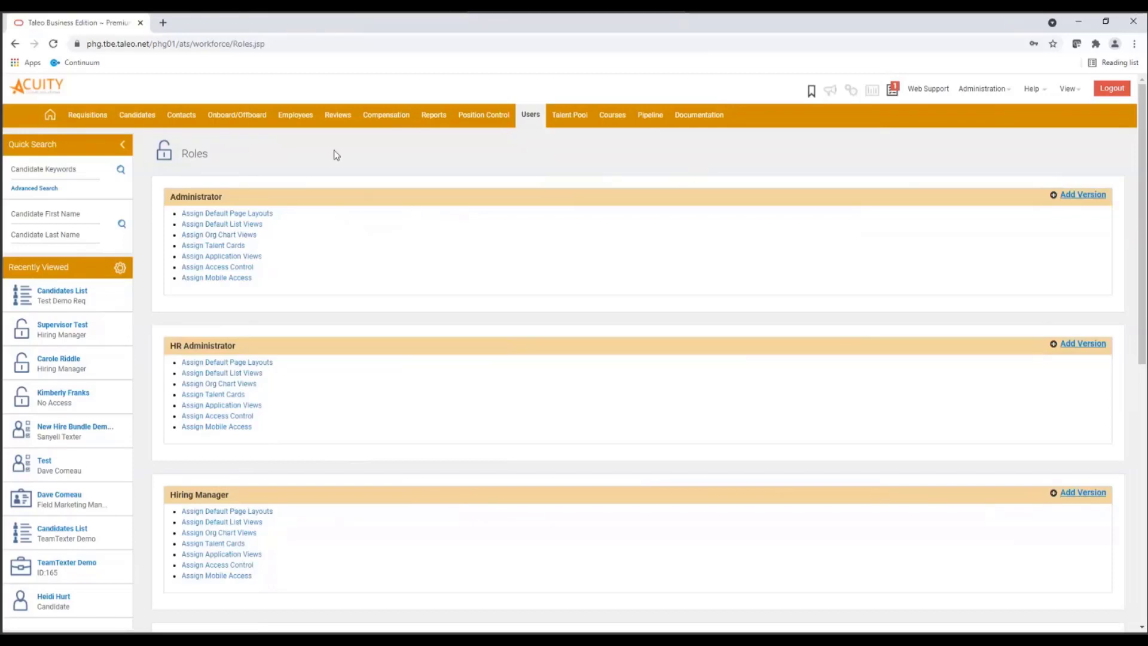
- View the work history on the talent card of the Developer under the VP Product Management in the employee Org Chart
mouse_move(301, 120)
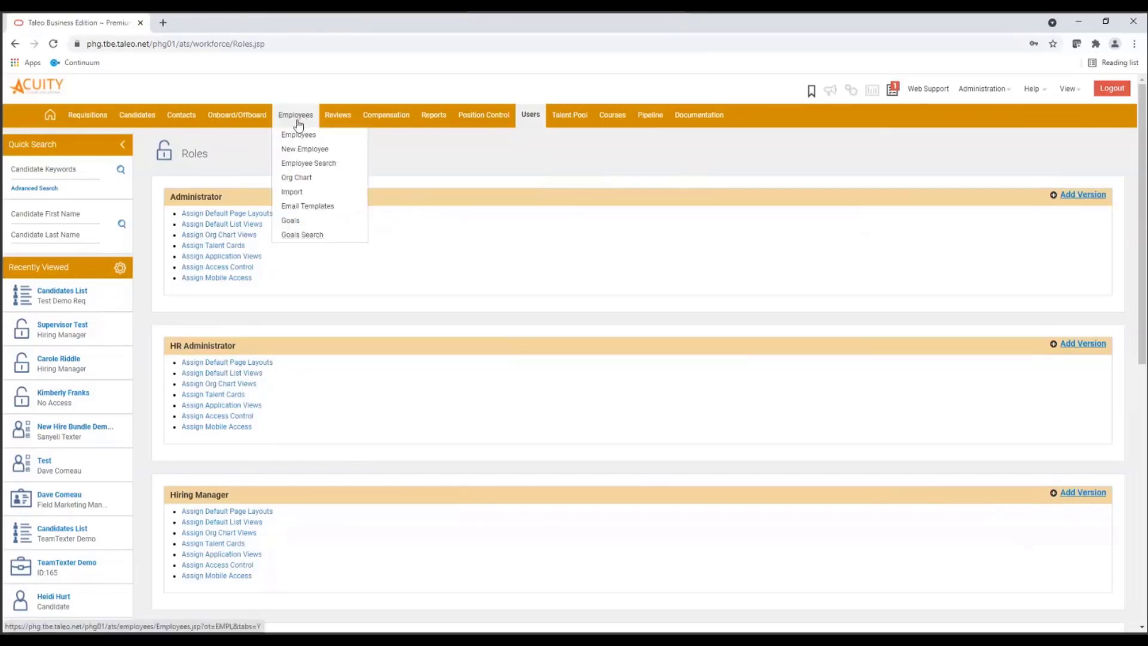
left_click(292, 177)
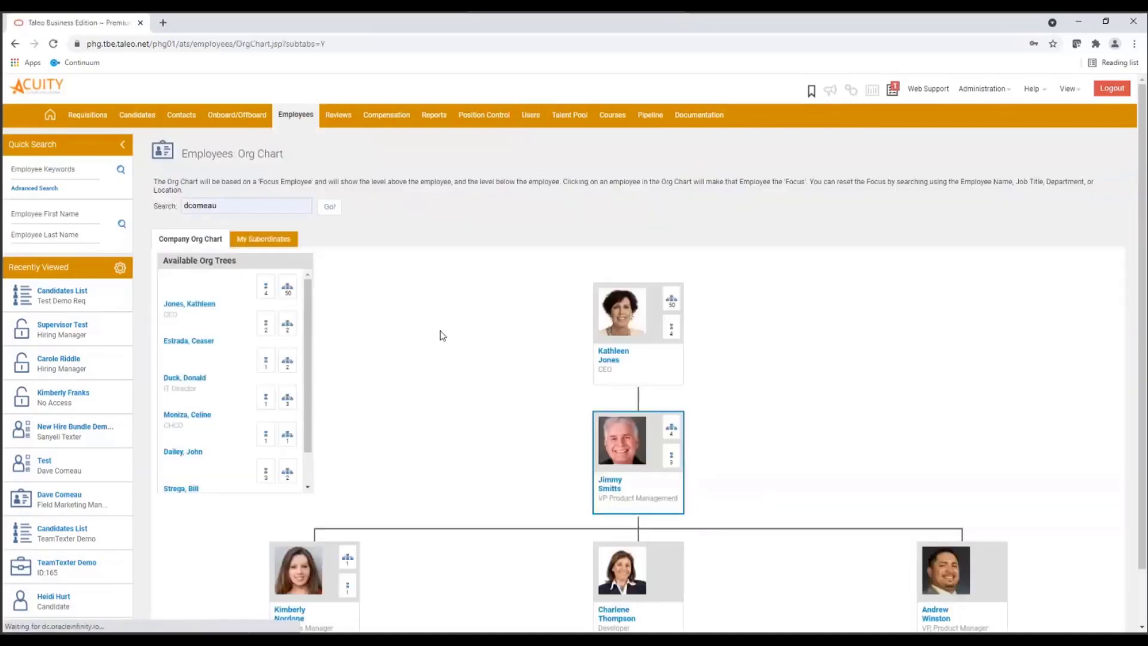
scroll(726, 427, "down", 1)
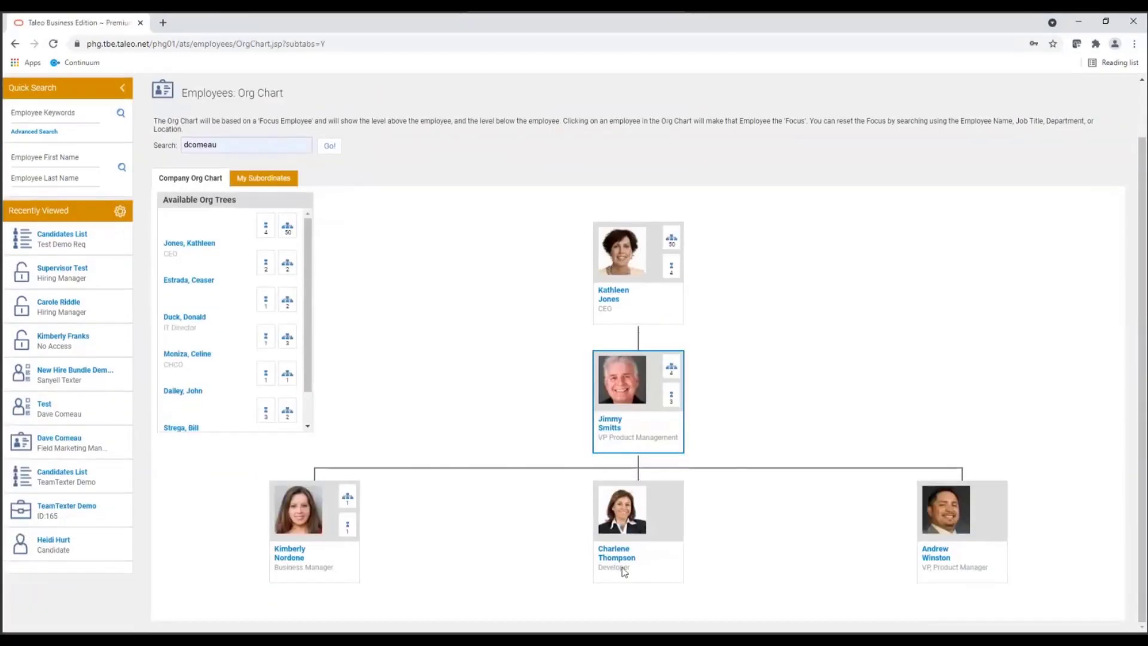
mouse_move(609, 559)
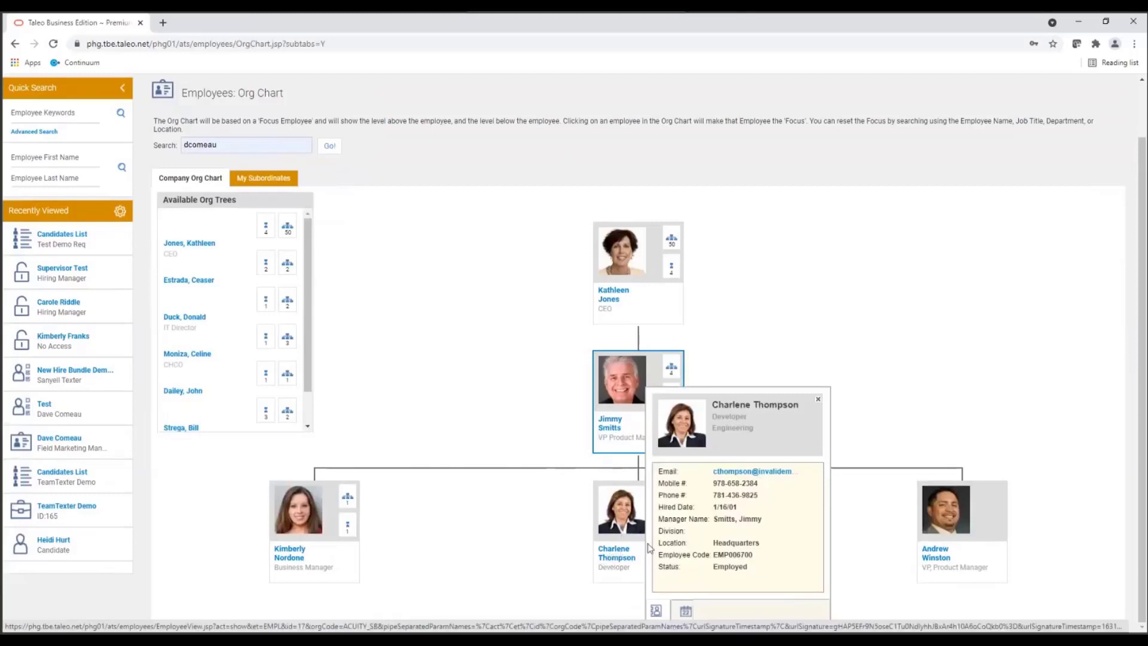
left_click(686, 610)
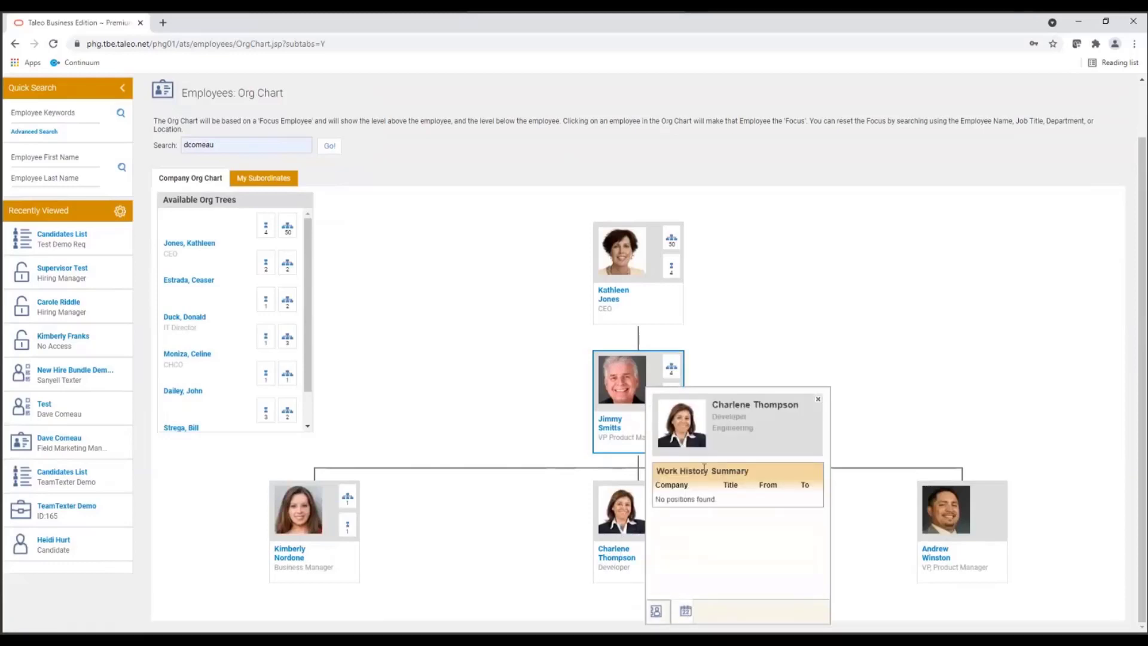